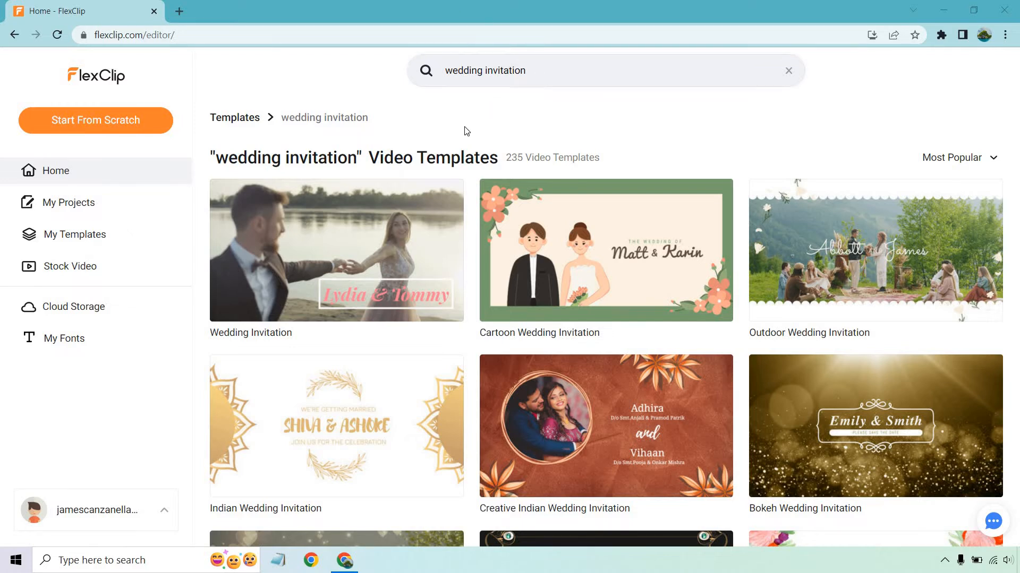
Customize the "Save the Date" wedding invitation template with the leafy corners in Storyboard Mode.
{"action": "scroll", "coordinate": [467, 127], "scroll_direction": "down", "scroll_amount": 3}
{"action": "scroll", "coordinate": [469, 162], "scroll_direction": "down", "scroll_amount": 6}
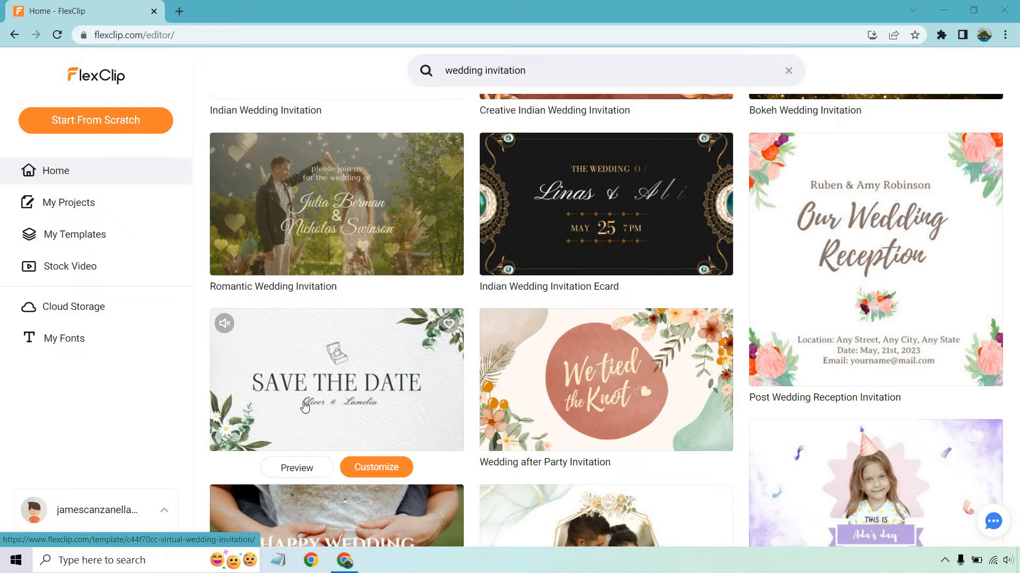
{"action": "left_click", "coordinate": [372, 467]}
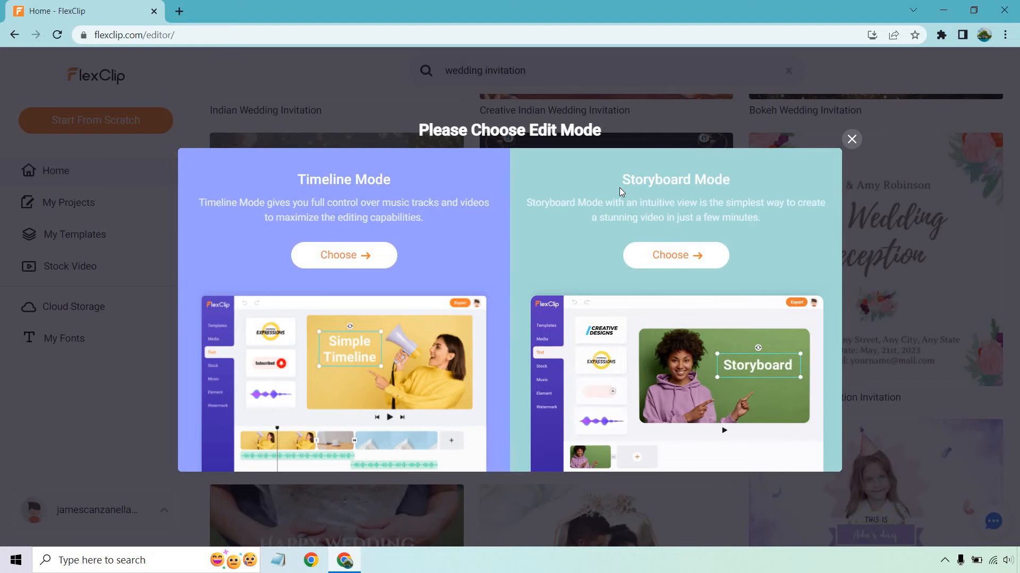
{"action": "left_click", "coordinate": [678, 256]}
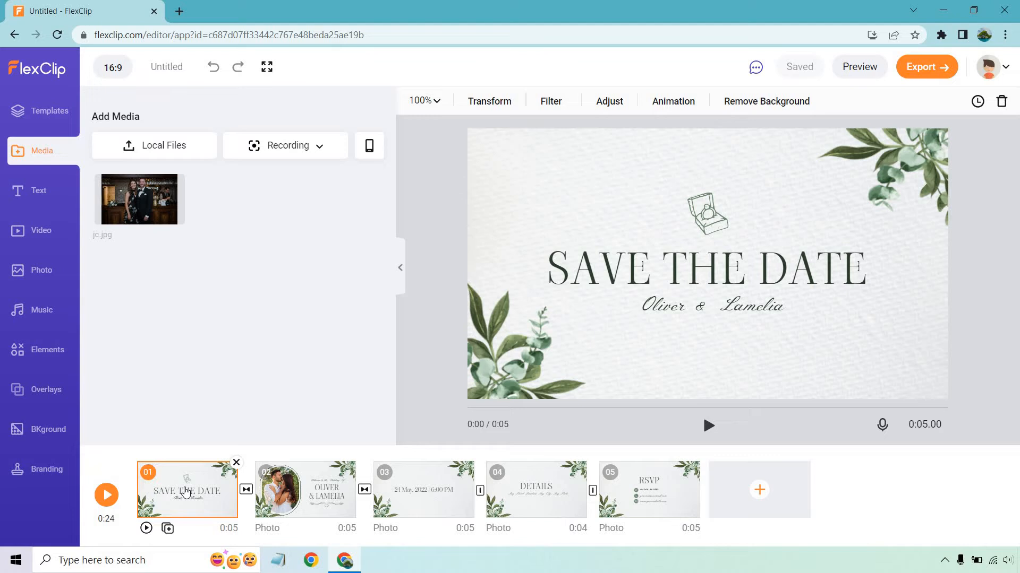
Look through scenes two to five of the invitation to review their content.
{"action": "left_click", "coordinate": [309, 502]}
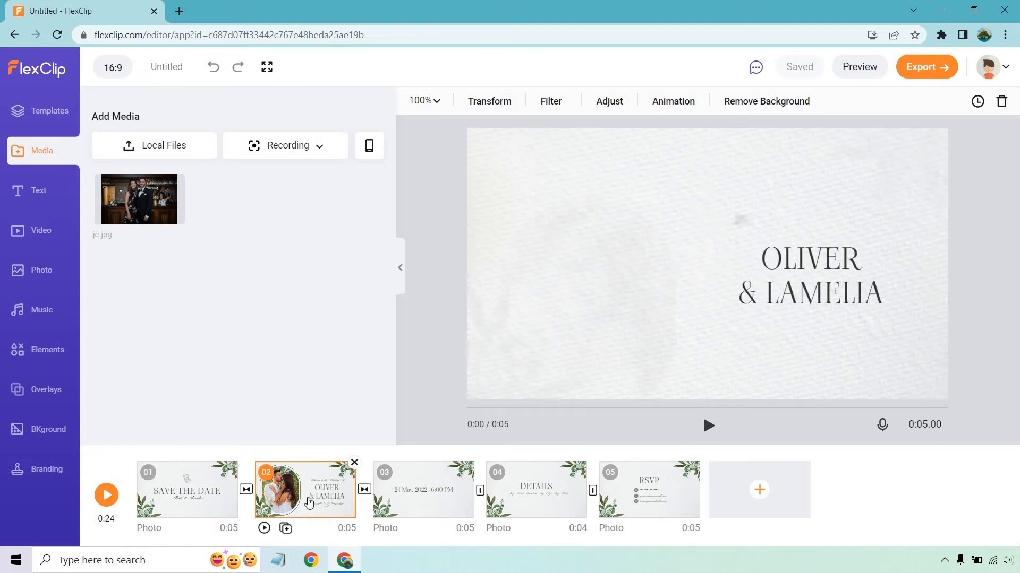
{"action": "left_click", "coordinate": [428, 486]}
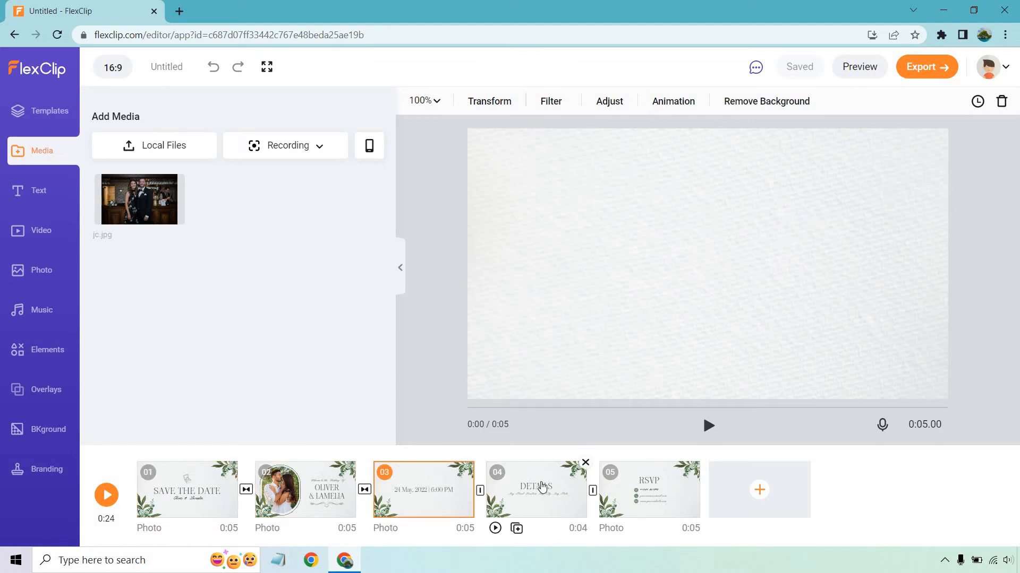
{"action": "left_click", "coordinate": [542, 486]}
{"action": "left_click", "coordinate": [644, 490]}
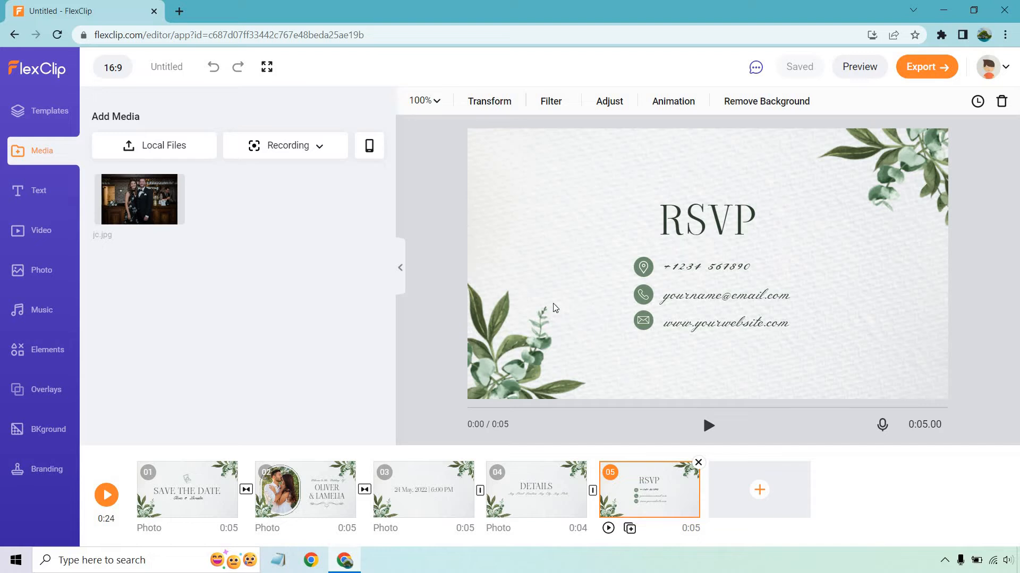
Replace the placeholder names under "SAVE THE DATE" on the first scene with the couple's first names.
{"action": "left_click", "coordinate": [170, 489]}
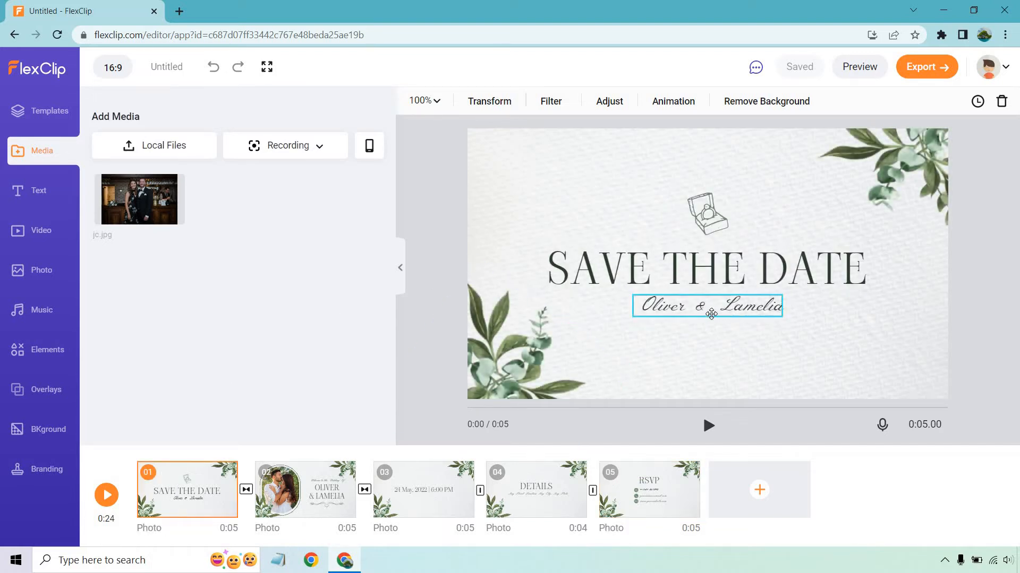
{"action": "left_click", "coordinate": [713, 309]}
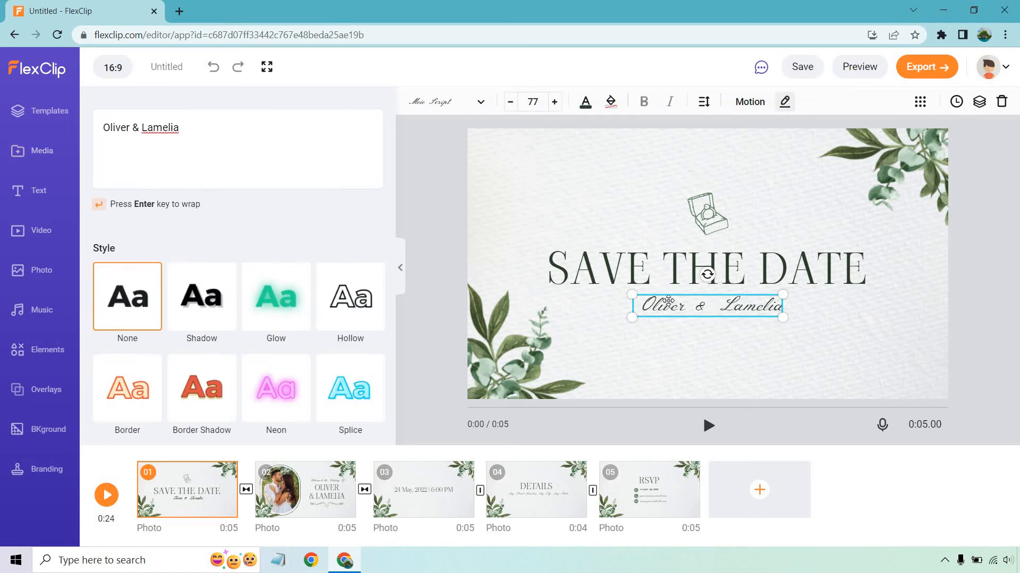
{"action": "triple_click", "coordinate": [251, 128]}
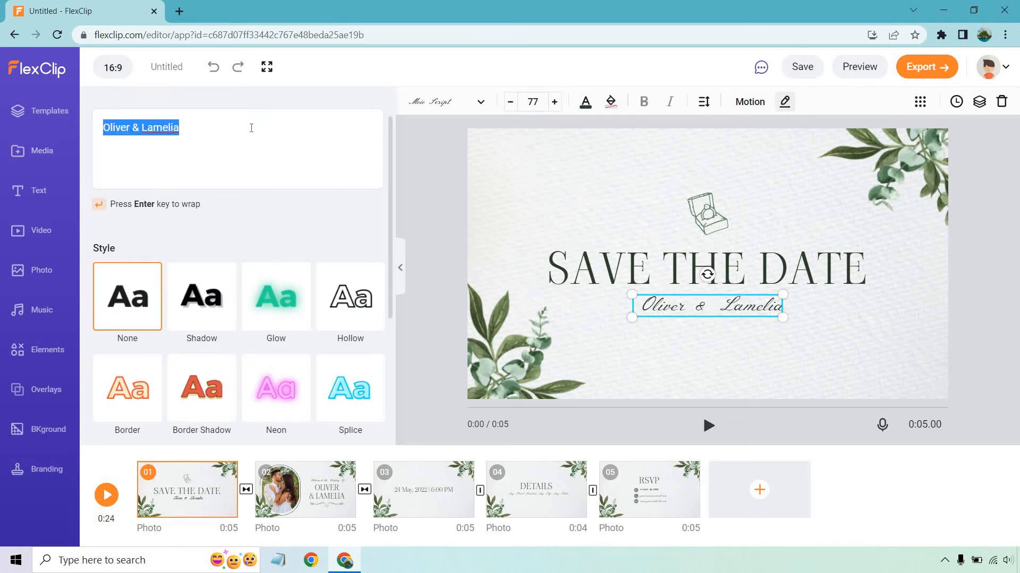
{"action": "left_click", "coordinate": [446, 159]}
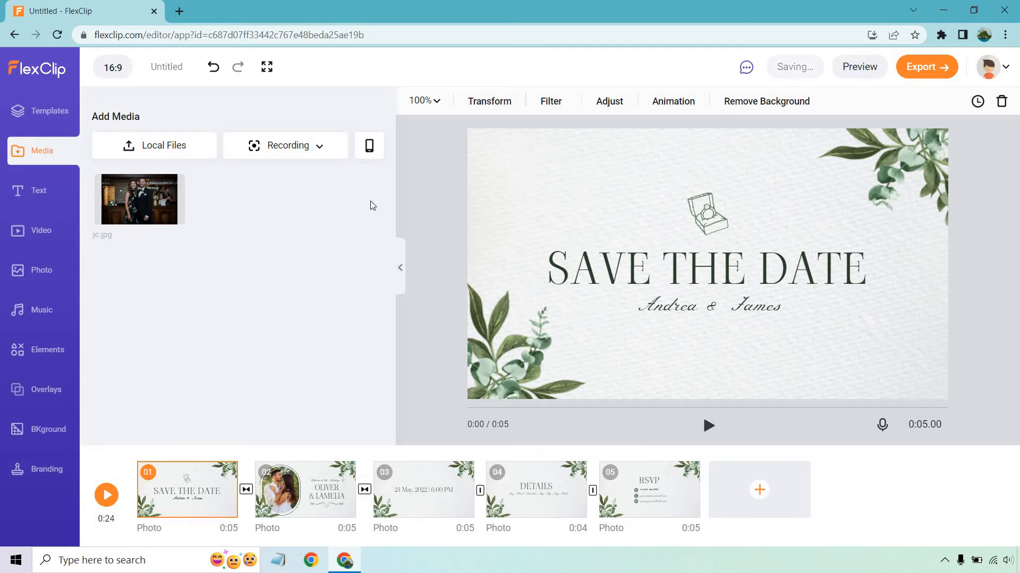
On the second scene, enter the couple's first names in capitals on two lines and replace the framed photo with jc.jpg.
{"action": "left_click", "coordinate": [319, 498]}
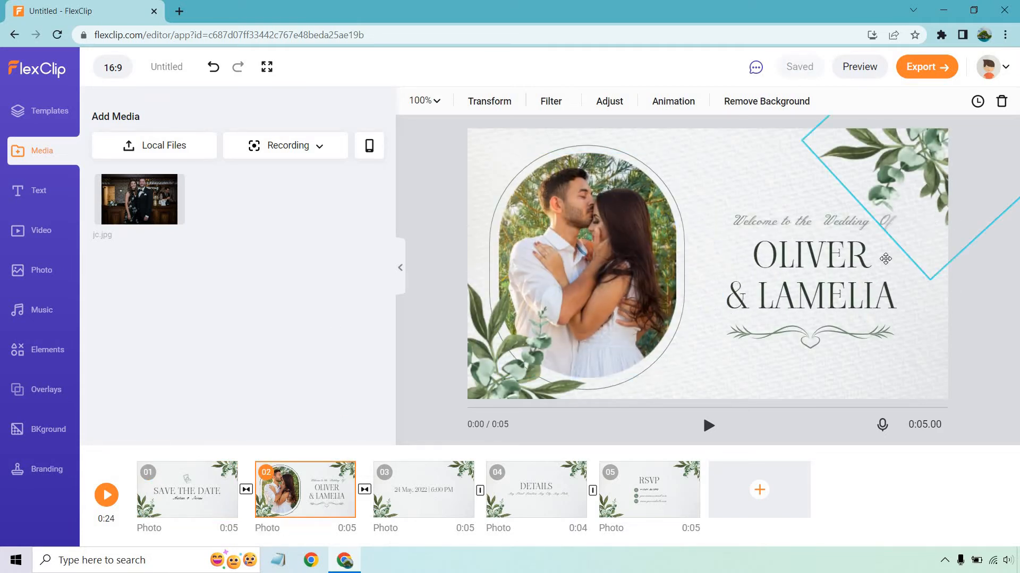
{"action": "left_click", "coordinate": [836, 262]}
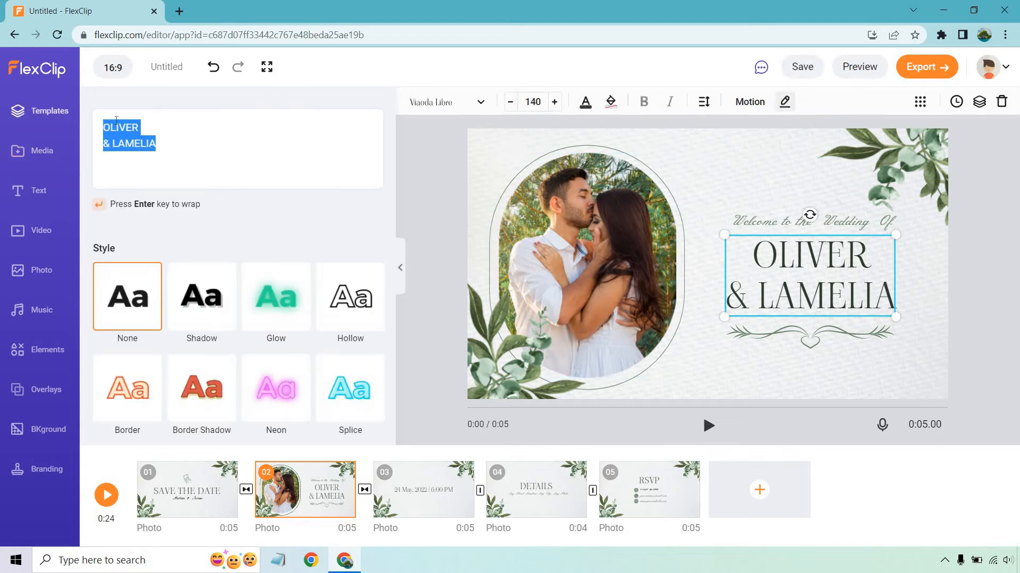
{"action": "type", "text": "ANDREA"}
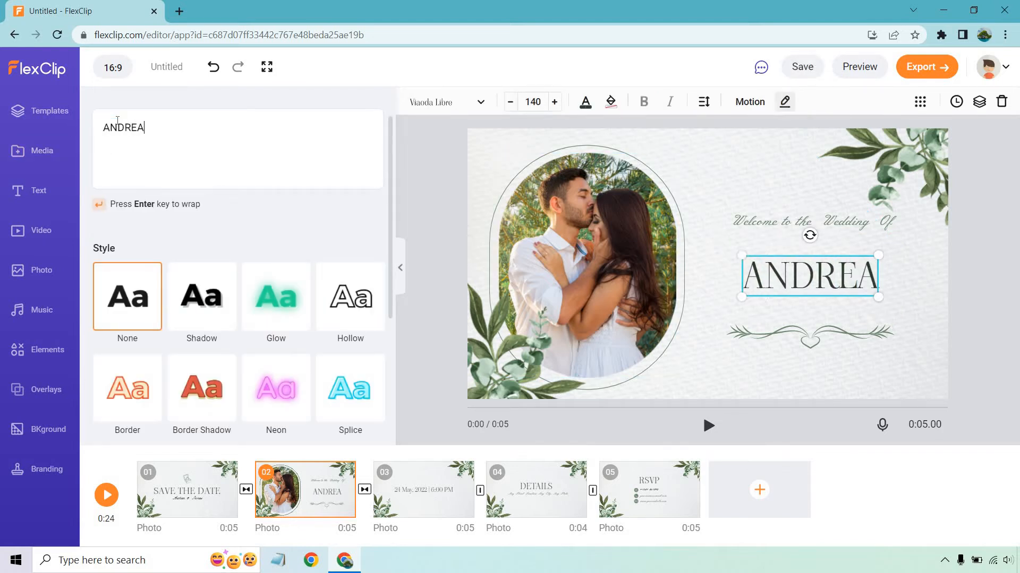
{"action": "key", "text": "Return"}
{"action": "type", "text": "& JAMES"}
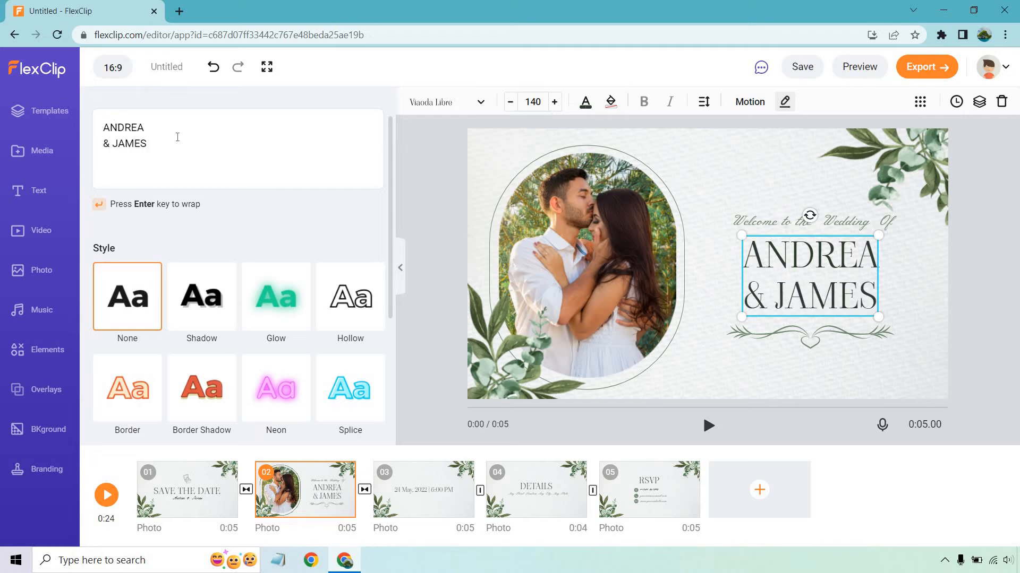
{"action": "left_click", "coordinate": [434, 169]}
{"action": "mouse_move", "coordinate": [139, 193]}
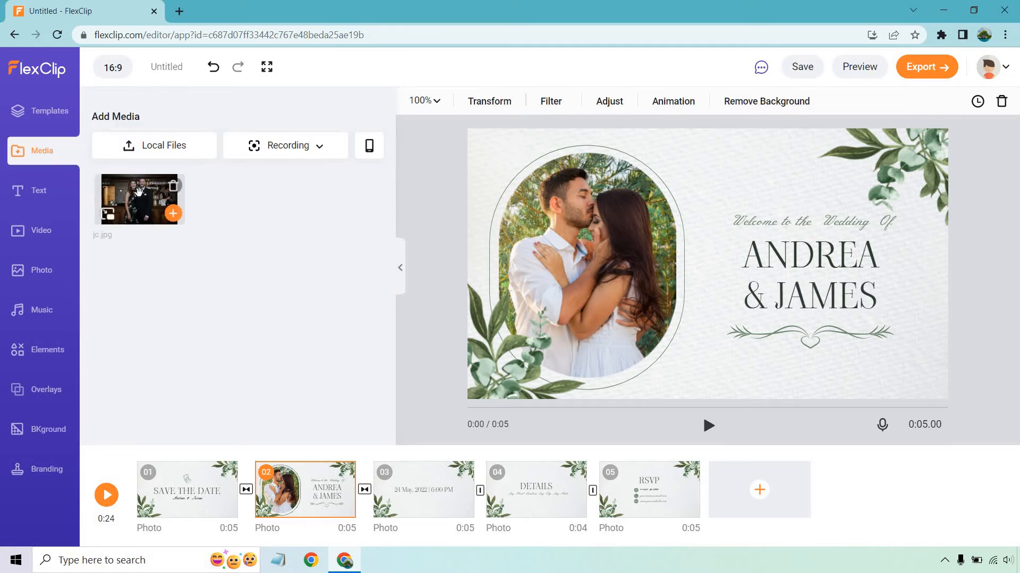
{"action": "left_click_drag", "start_coordinate": [139, 192], "coordinate": [566, 244]}
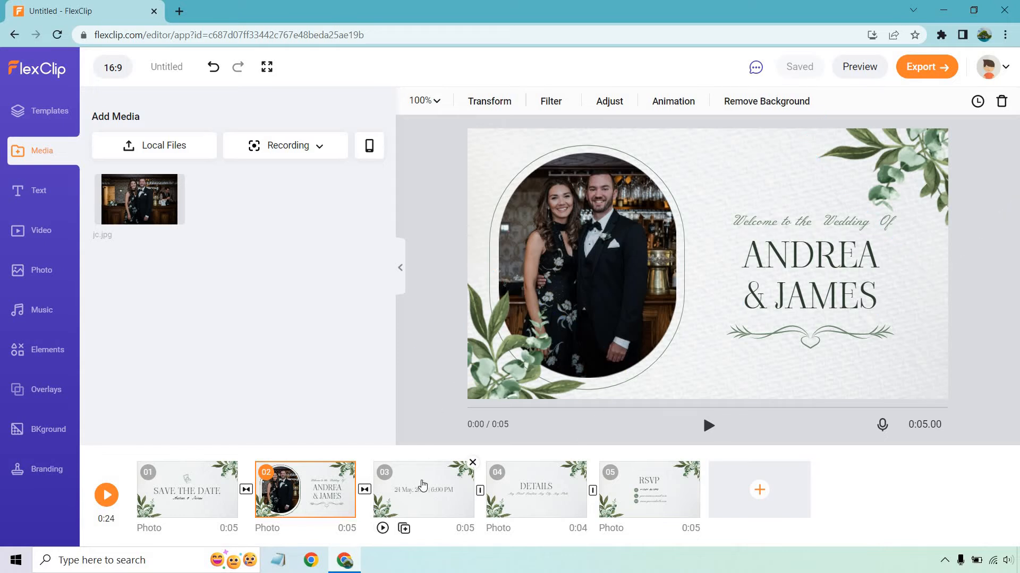
Change the date text on the third scene to "NOV 4, 2022 | 4:30 PM".
{"action": "left_click", "coordinate": [423, 486]}
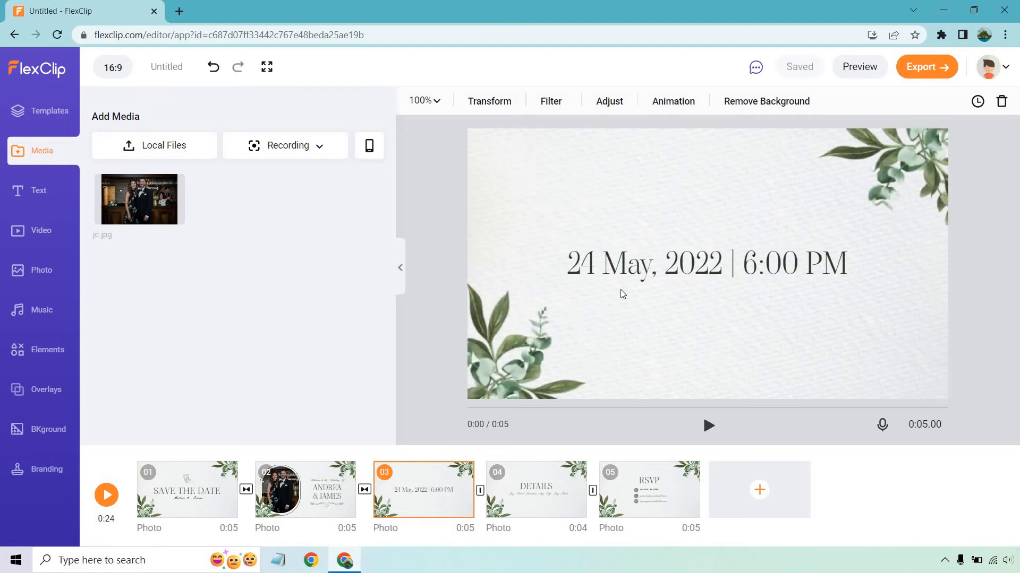
{"action": "left_click", "coordinate": [672, 264]}
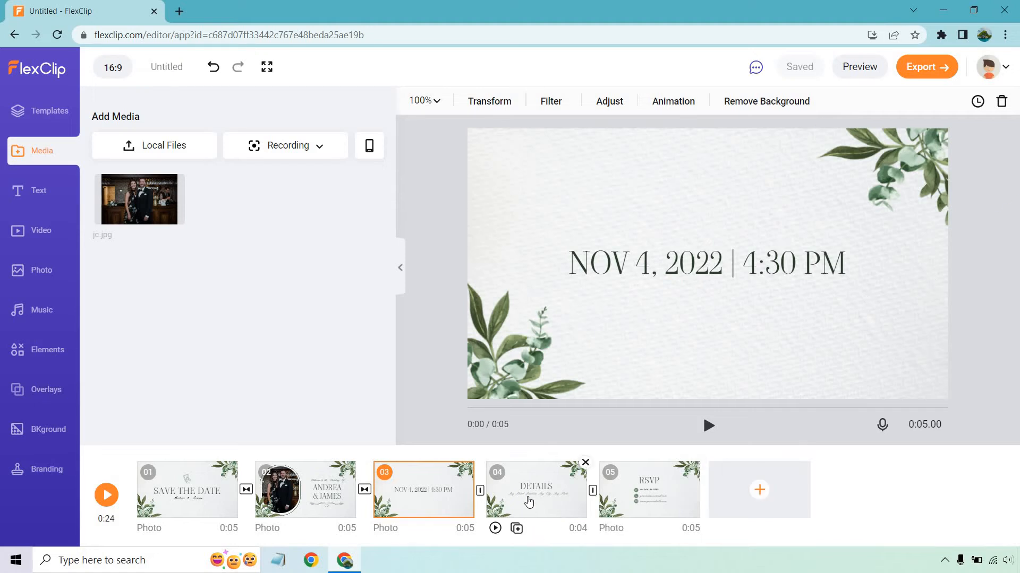
Examine the location line on the fourth scene, "DETAILS".
{"action": "left_click", "coordinate": [529, 502]}
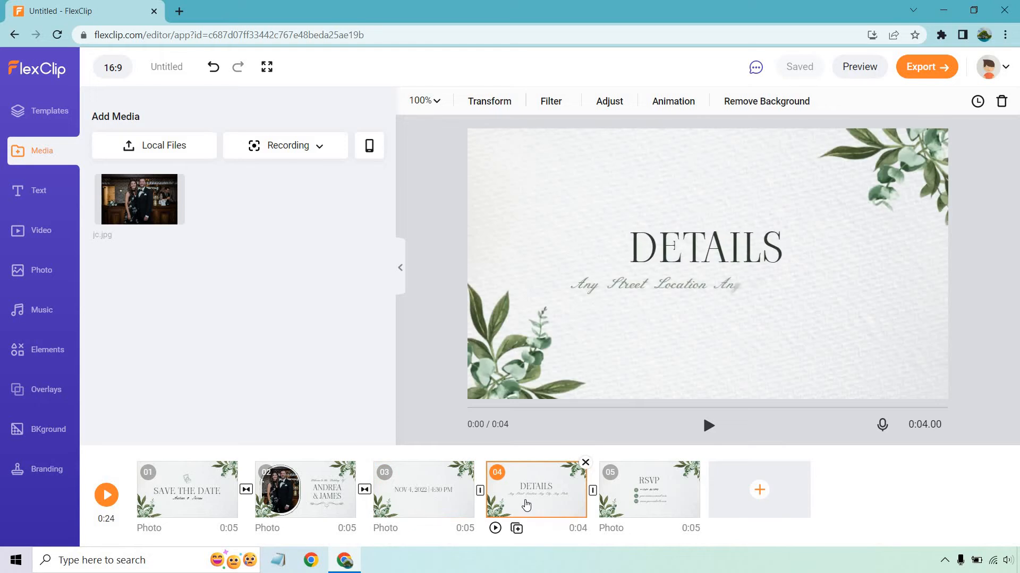
{"action": "left_click", "coordinate": [714, 292]}
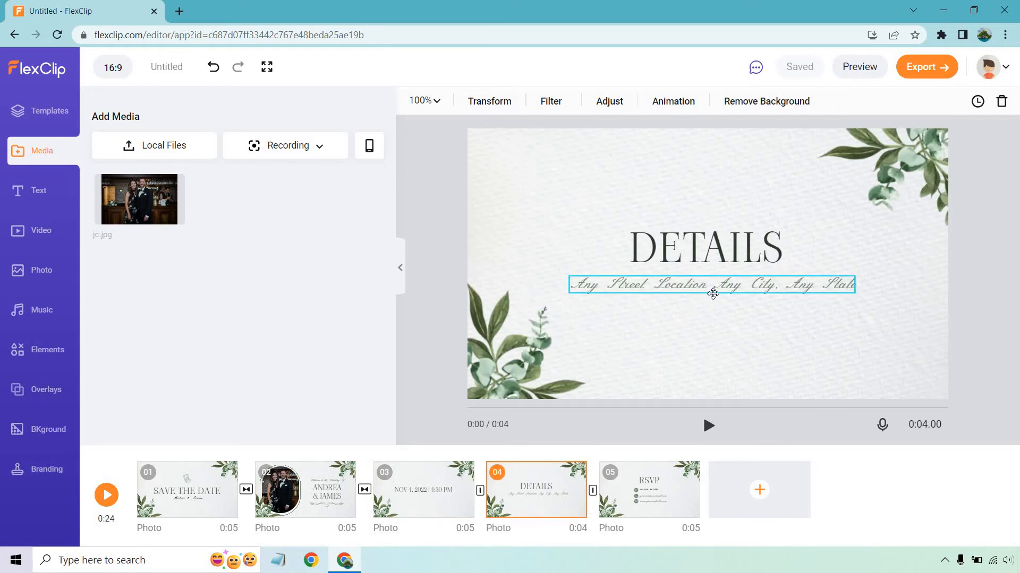
{"action": "left_click", "coordinate": [1015, 333]}
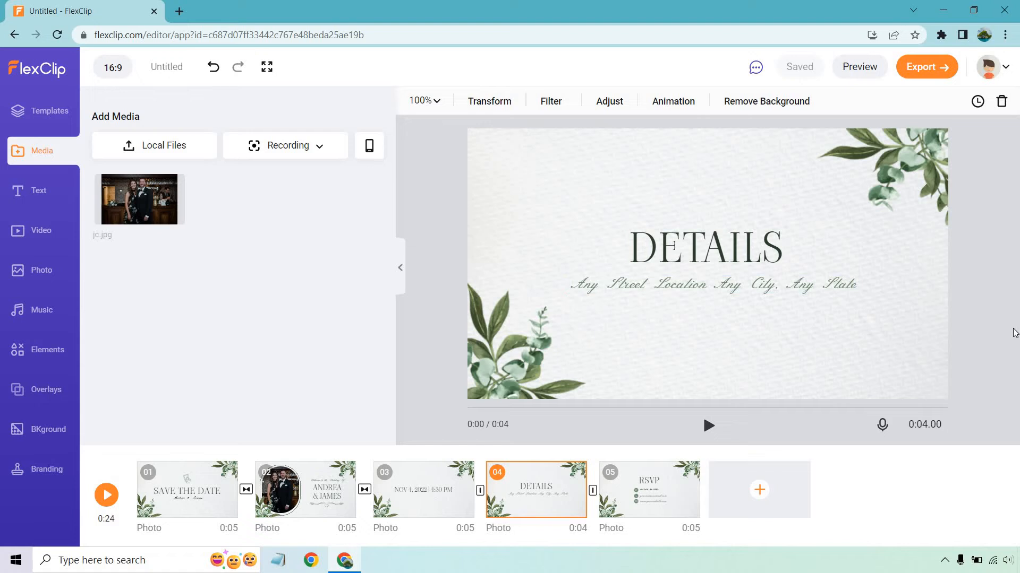
Delete the website line and the envelope icon from the RSVP scene.
{"action": "left_click", "coordinate": [647, 505]}
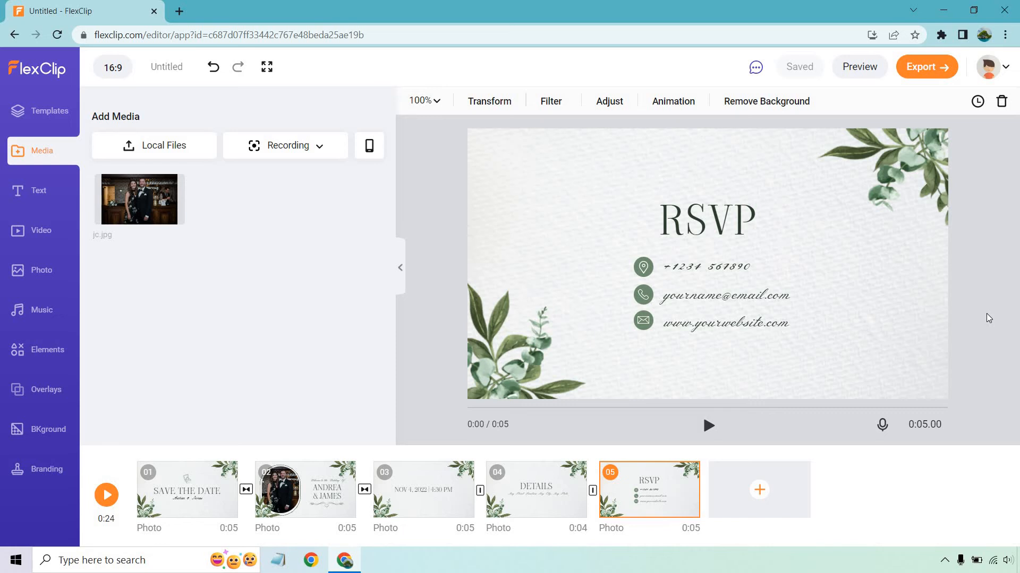
{"action": "left_click", "coordinate": [768, 328]}
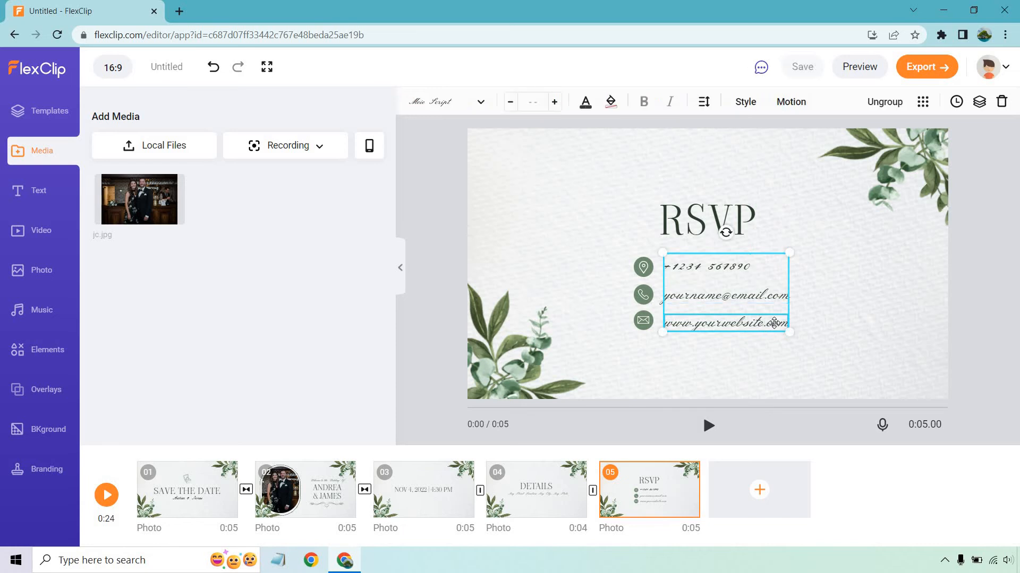
{"action": "double_click", "coordinate": [768, 328]}
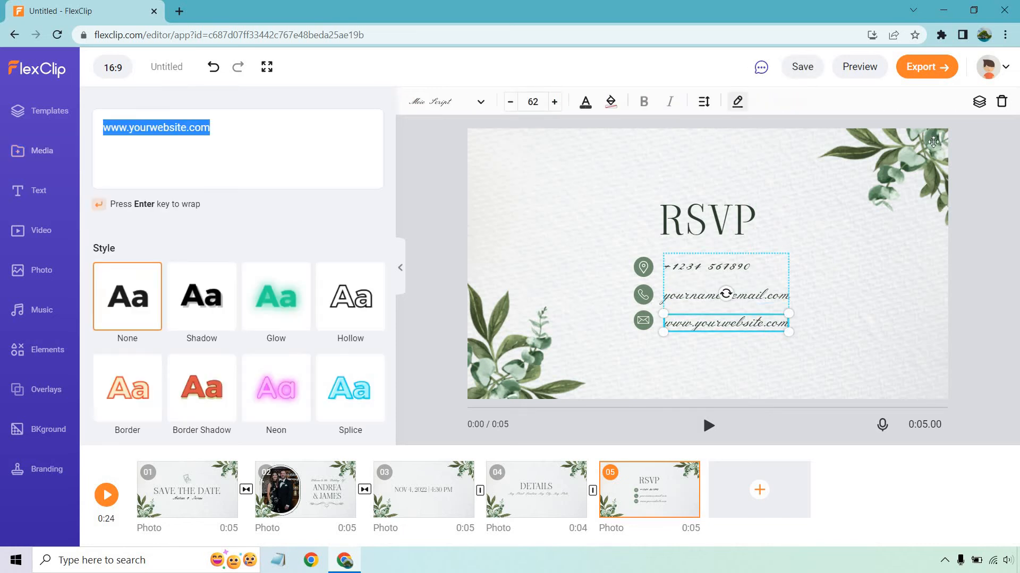
{"action": "left_click", "coordinate": [1005, 106]}
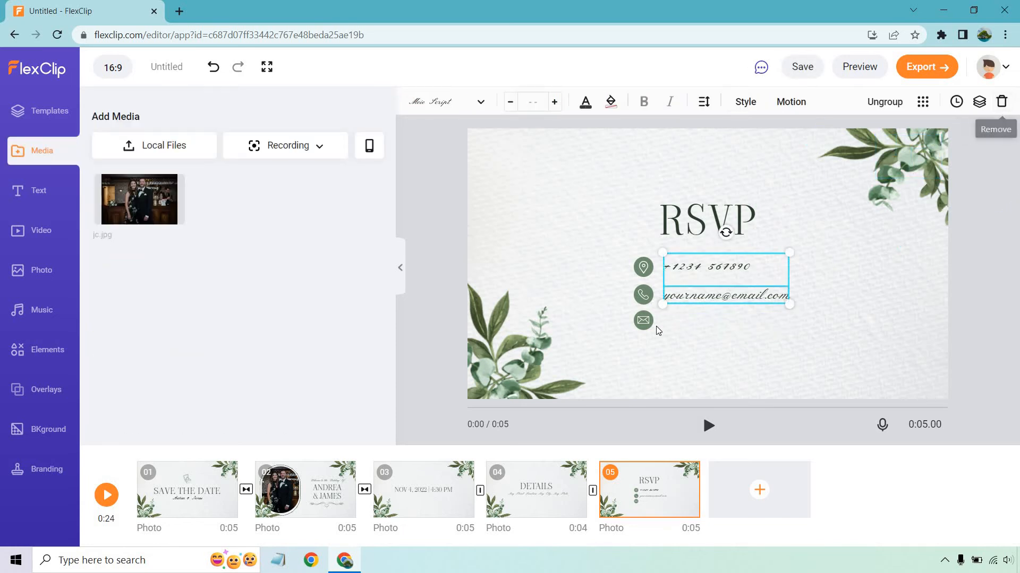
{"action": "left_click", "coordinate": [641, 324]}
{"action": "left_click", "coordinate": [1002, 101]}
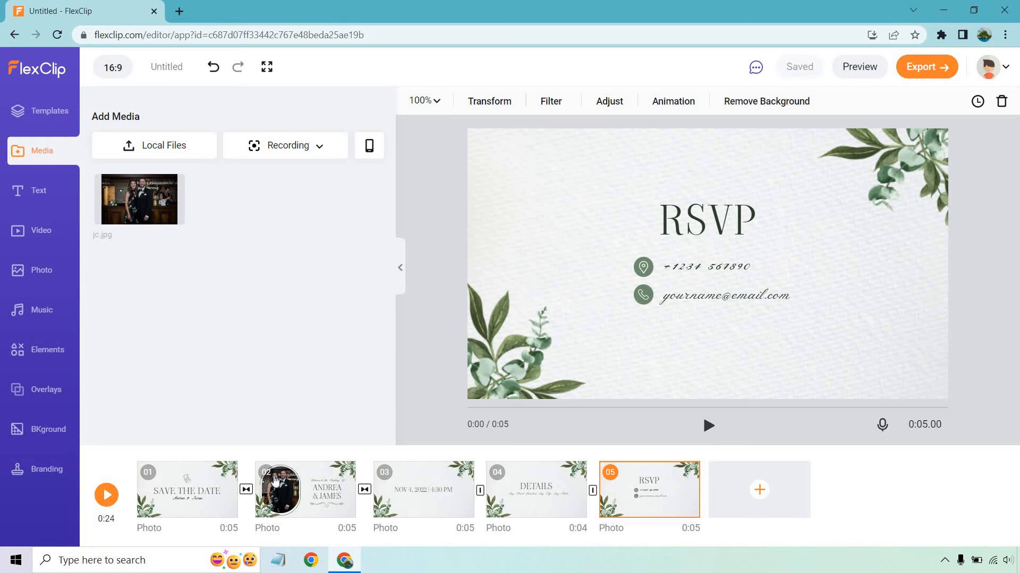
Preview the whole video starting with the first scene, and close the preview.
{"action": "left_click", "coordinate": [181, 487]}
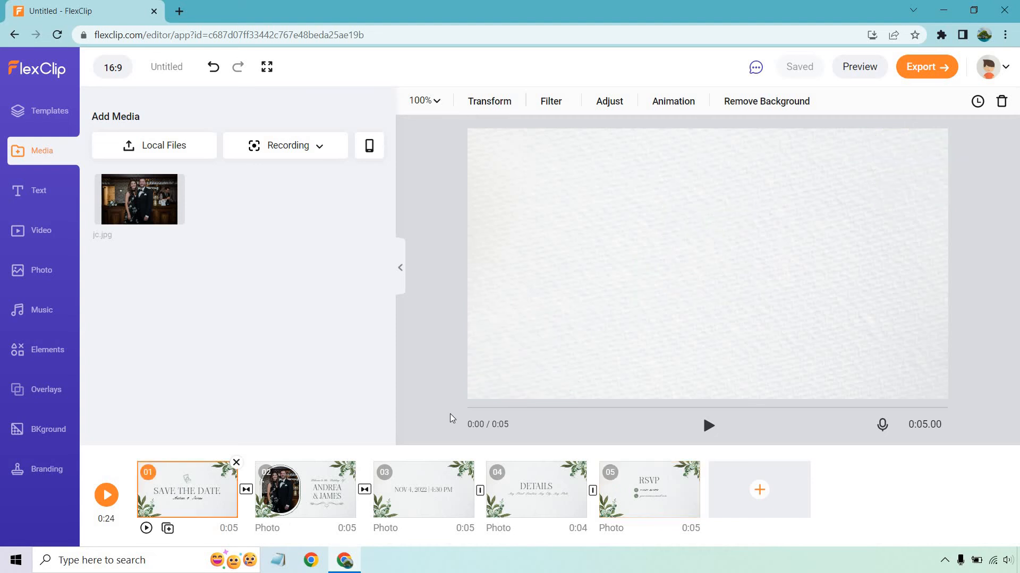
{"action": "left_click", "coordinate": [108, 496]}
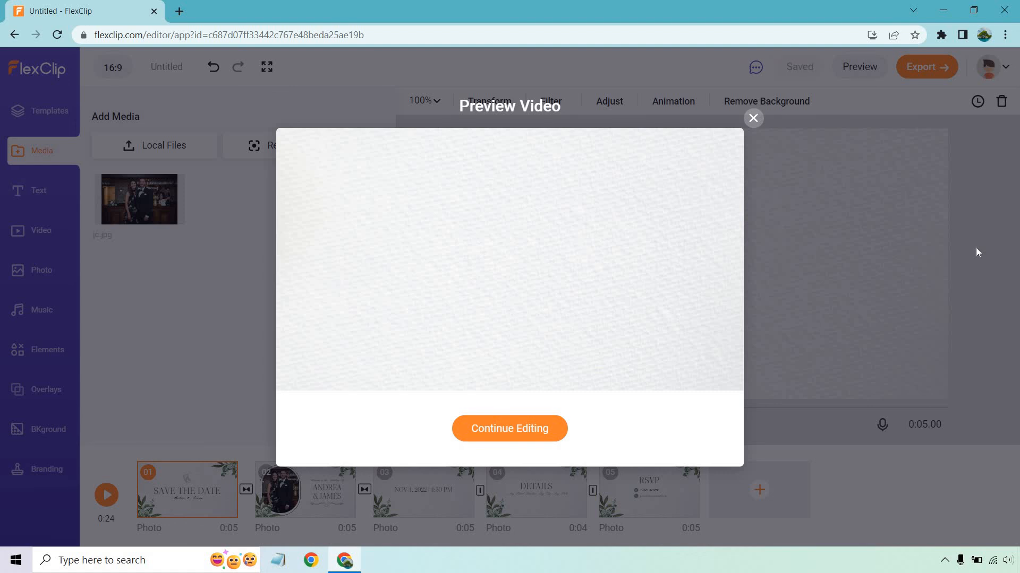
{"action": "left_click", "coordinate": [753, 118]}
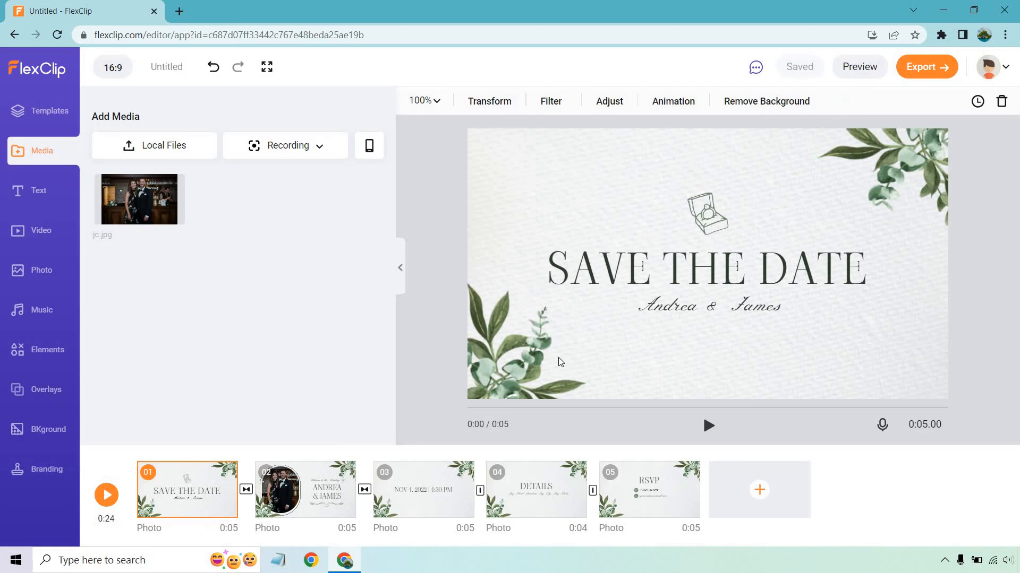
Open the second scene, with the couple's photo, for editing.
{"action": "left_click", "coordinate": [290, 505]}
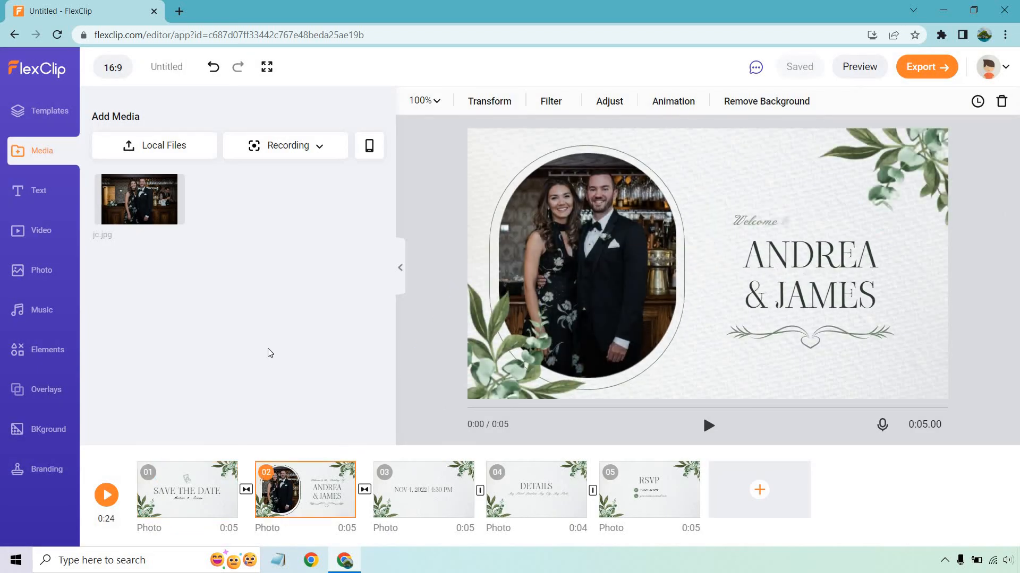